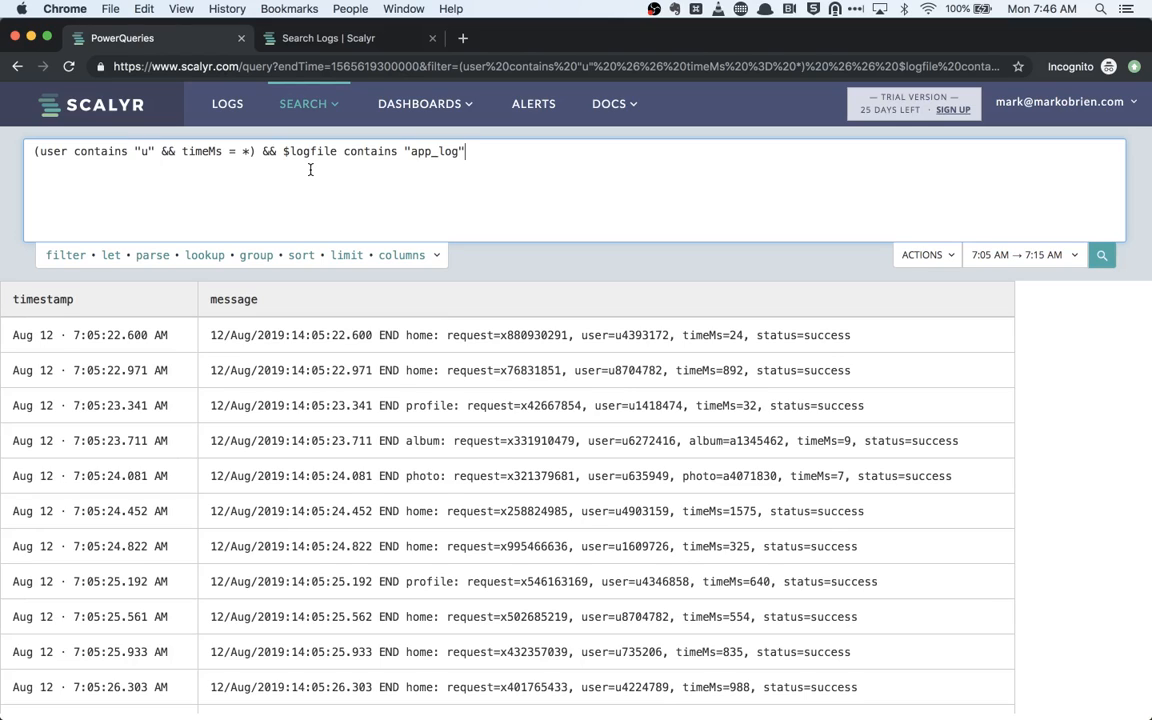
Step: Extend the app_log query with "| group requests=count(),p90TimeMs=p90(timeMs) by user", run it and look through the per-user rows
{"action": "type", "text": "| group requests=count(),p90TimeMs=p90(timeMs) by user"}
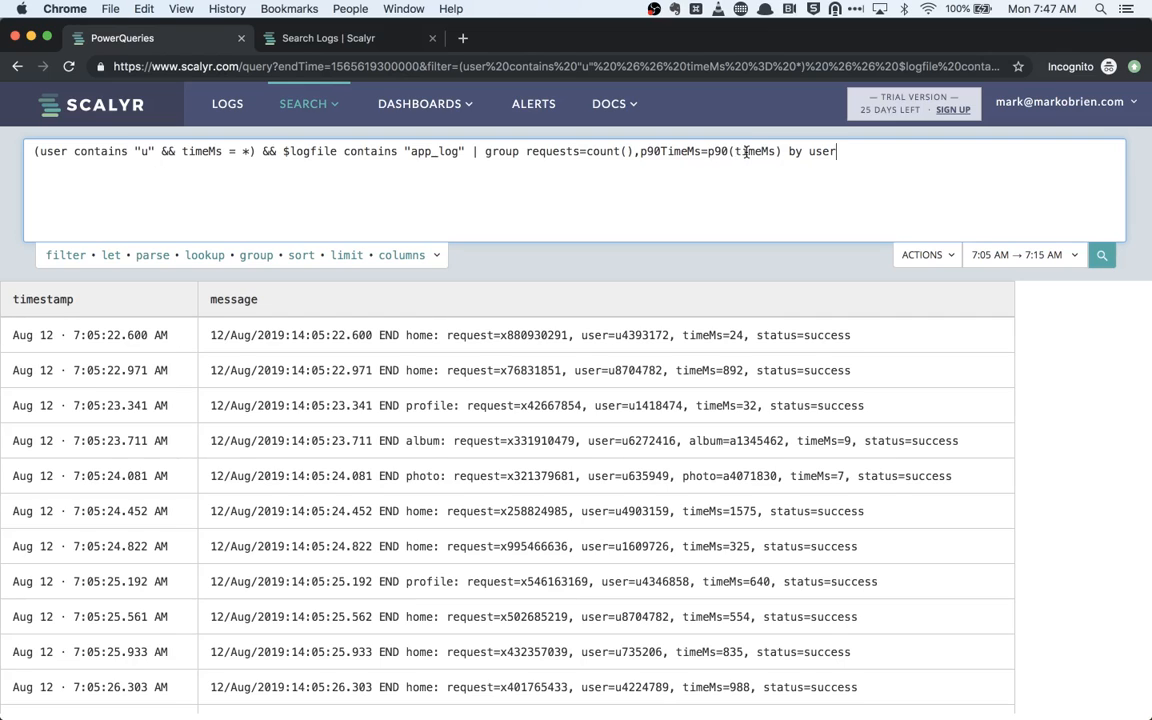
{"action": "left_click", "coordinate": [1102, 258]}
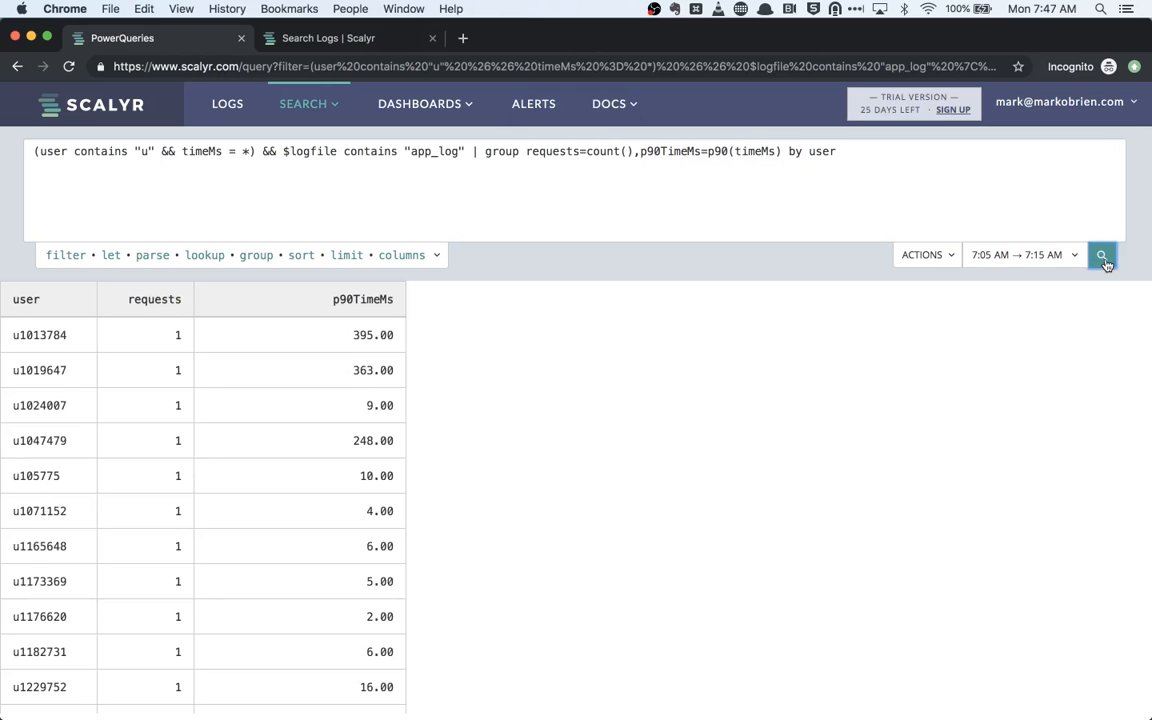
{"action": "scroll", "coordinate": [201, 477], "scroll_direction": "down", "scroll_amount": 9}
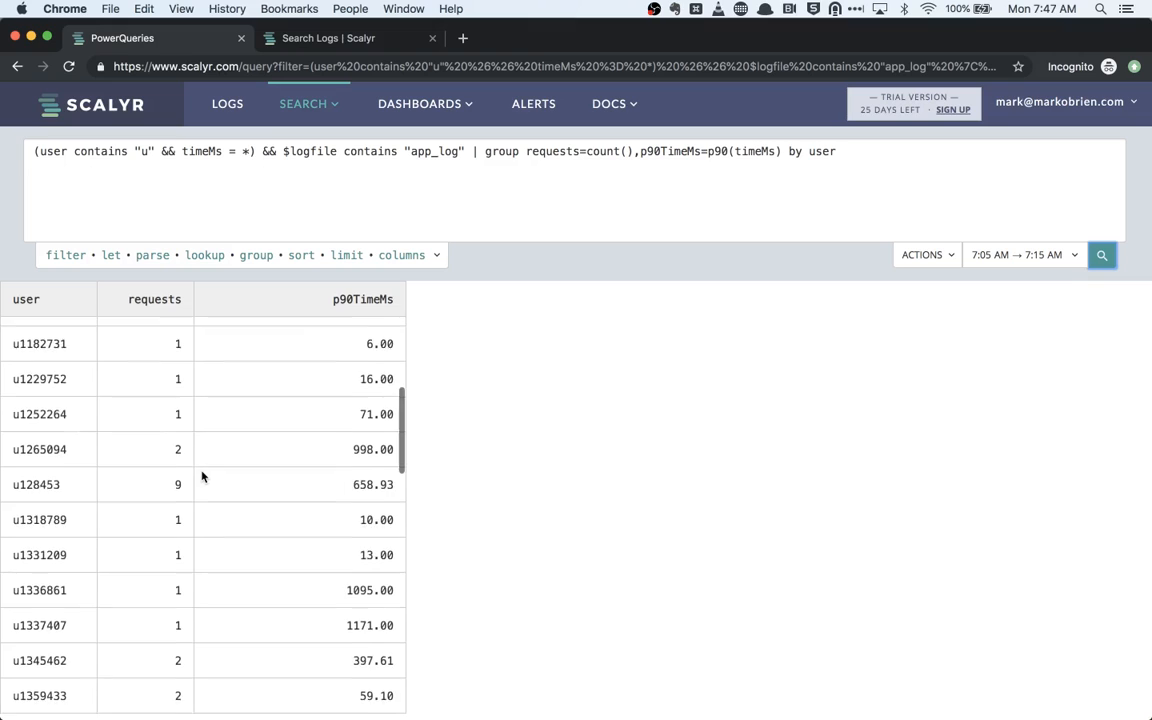
{"action": "scroll", "coordinate": [186, 316], "scroll_direction": "up", "scroll_amount": 1}
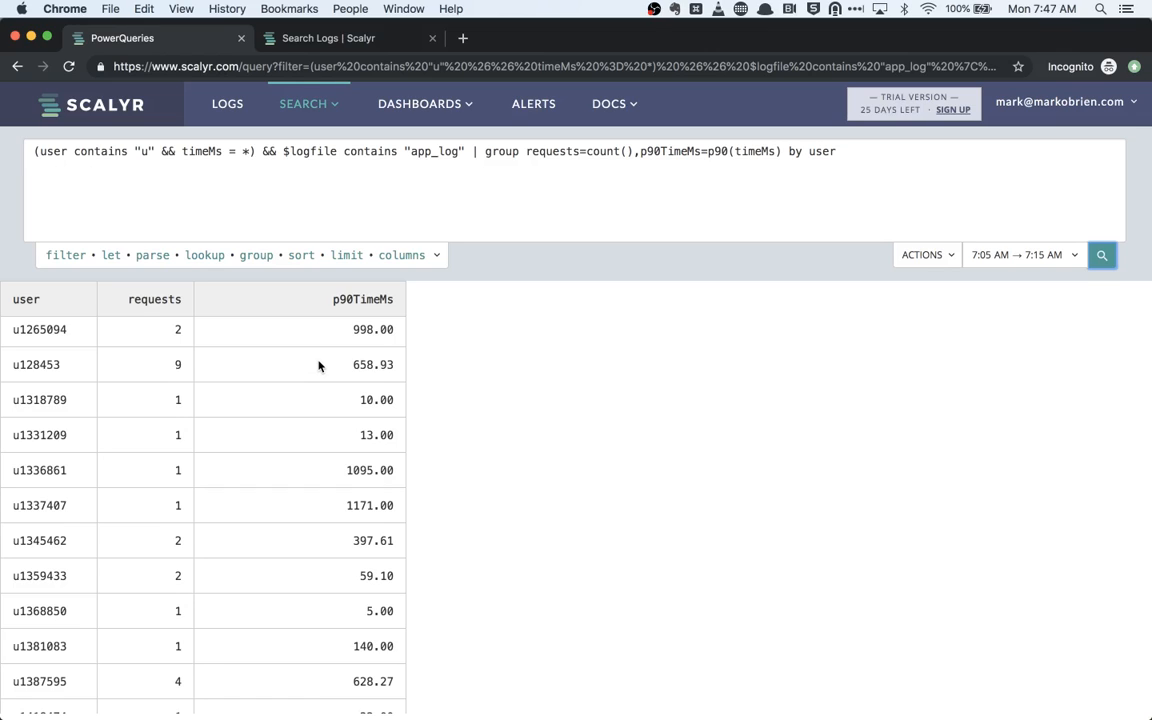
Step: Open the mysql_log search as a PowerQuery, append "| columns user, email" and run it
{"action": "left_click", "coordinate": [320, 42]}
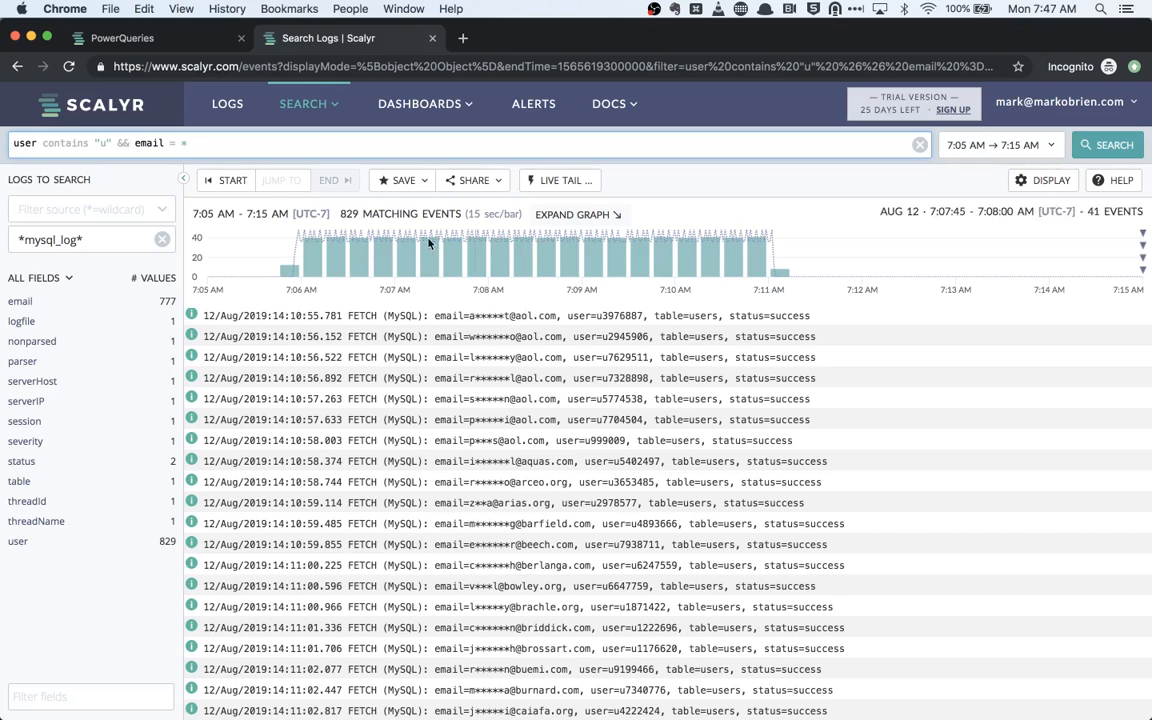
{"action": "mouse_move", "coordinate": [303, 104]}
{"action": "left_click", "coordinate": [309, 174]}
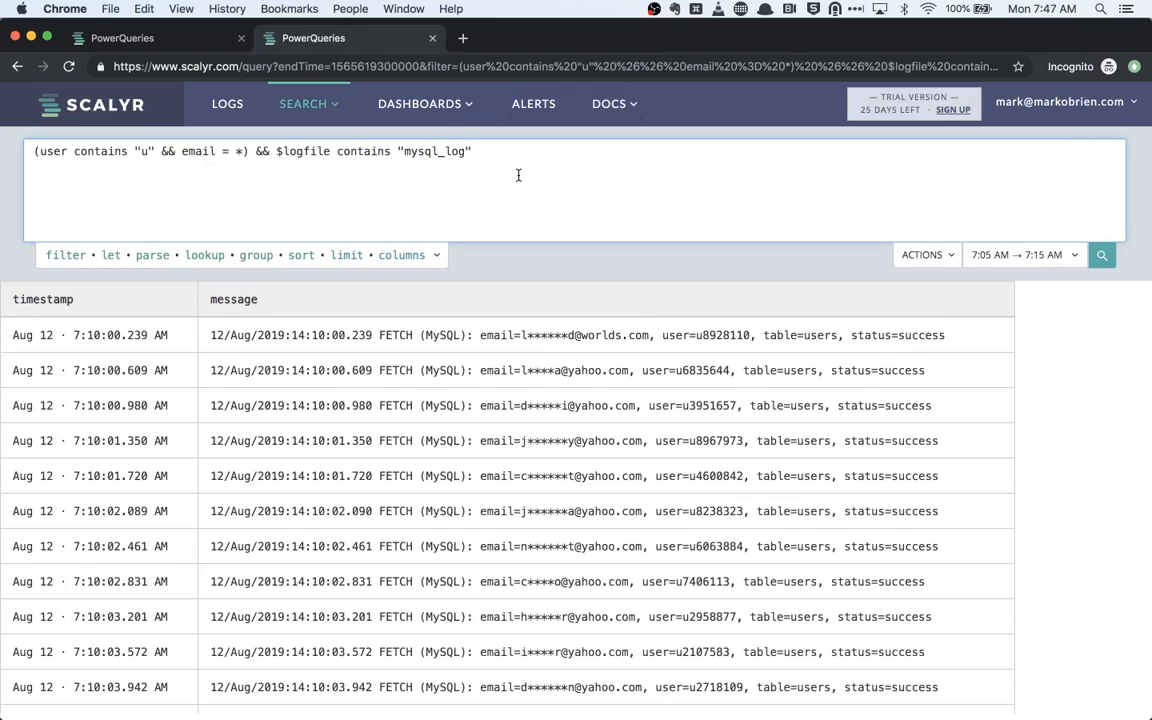
{"action": "type", "text": "| columns user, email"}
{"action": "left_click", "coordinate": [1101, 258]}
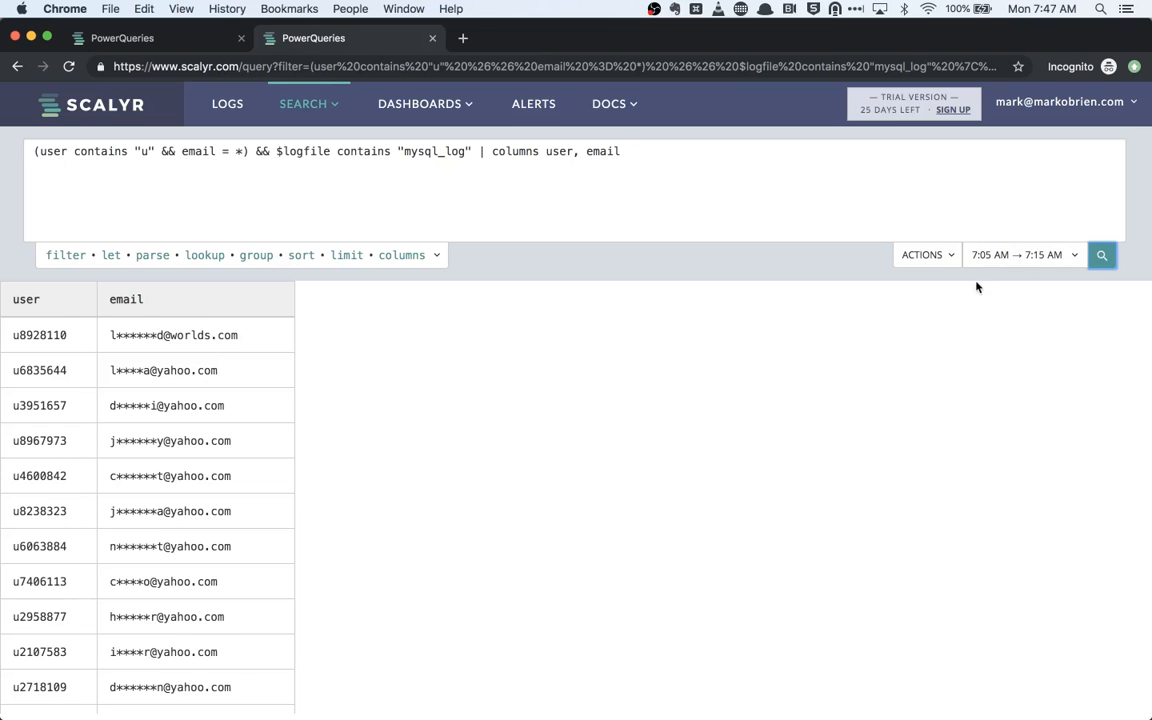
Step: Copy the entire mysql_log query text
{"action": "left_click", "coordinate": [726, 170]}
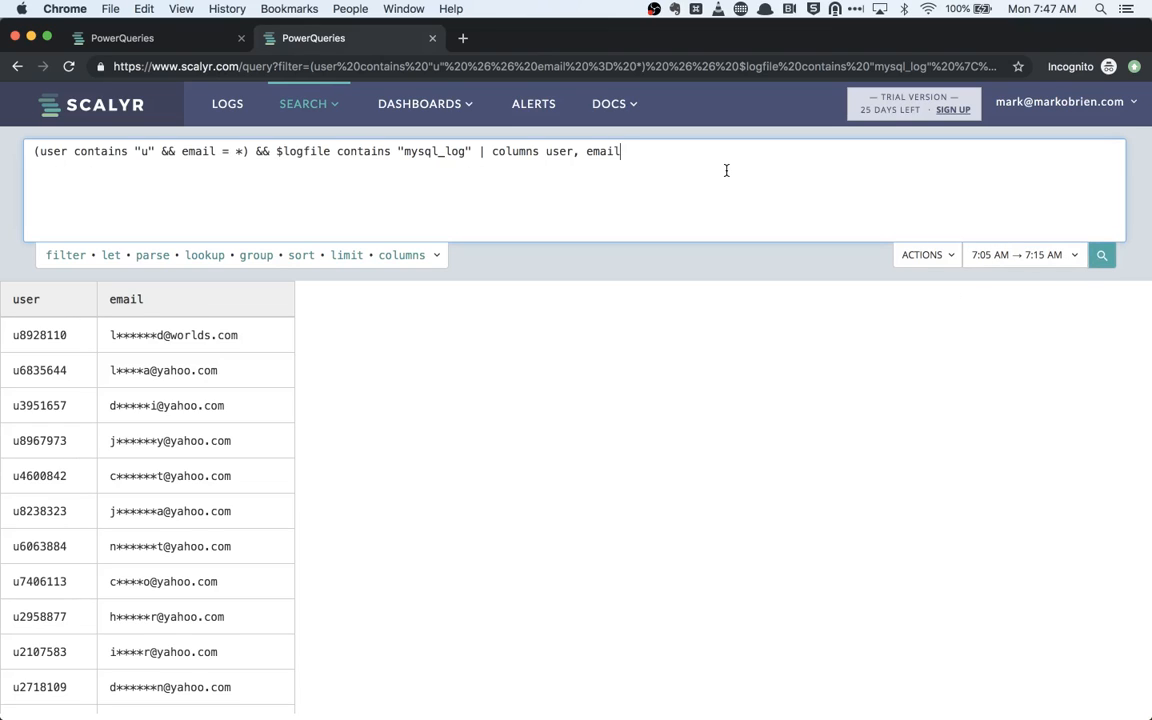
{"action": "key", "text": "super+a"}
{"action": "key", "text": "super+c"}
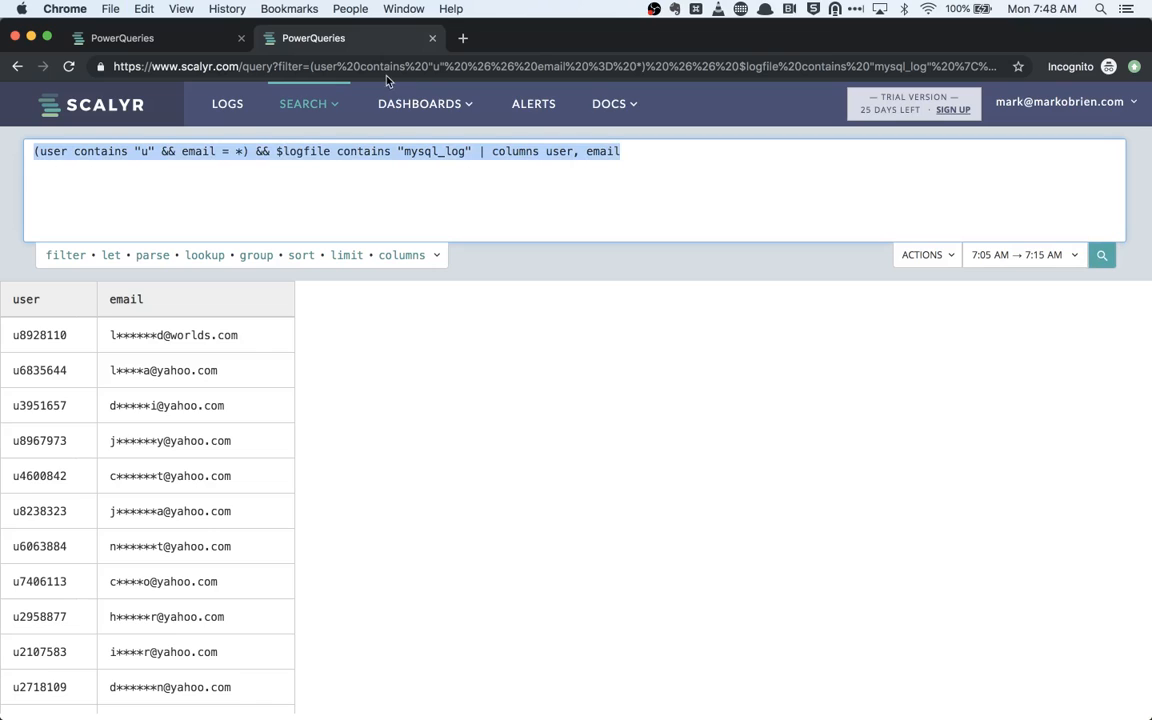
Step: In the app_log PowerQuery, add a "| join" line above the query and an opening parenthesis before it
{"action": "left_click", "coordinate": [174, 38]}
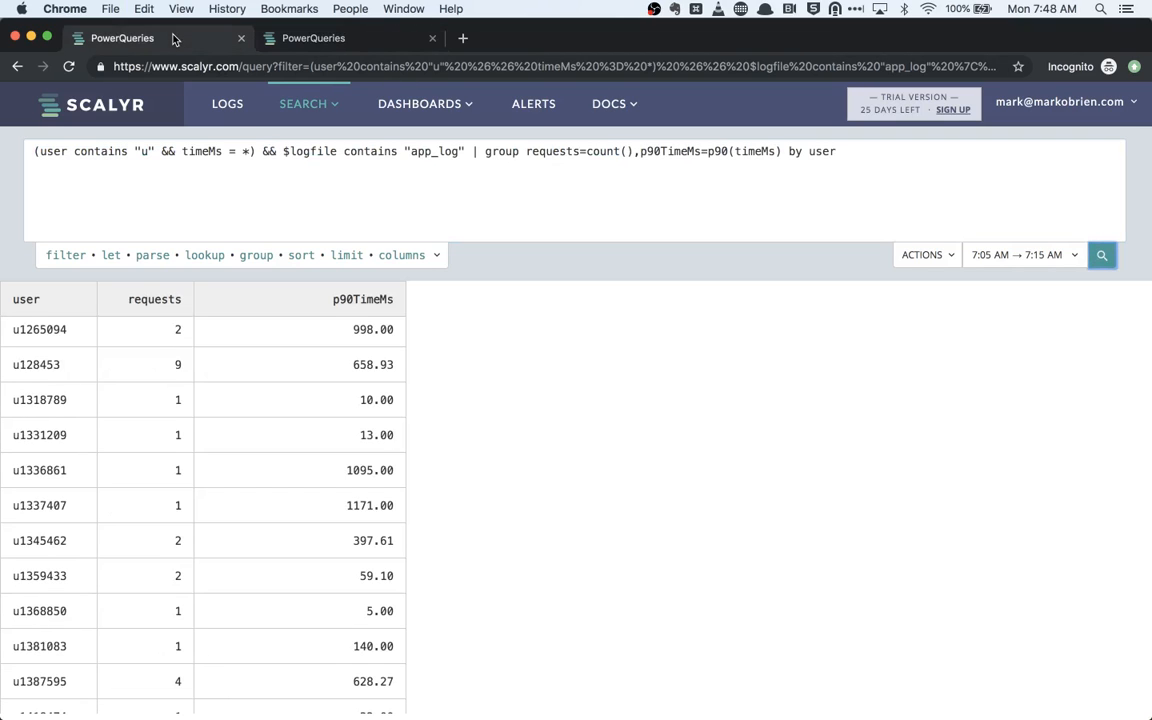
{"action": "left_click", "coordinate": [31, 151]}
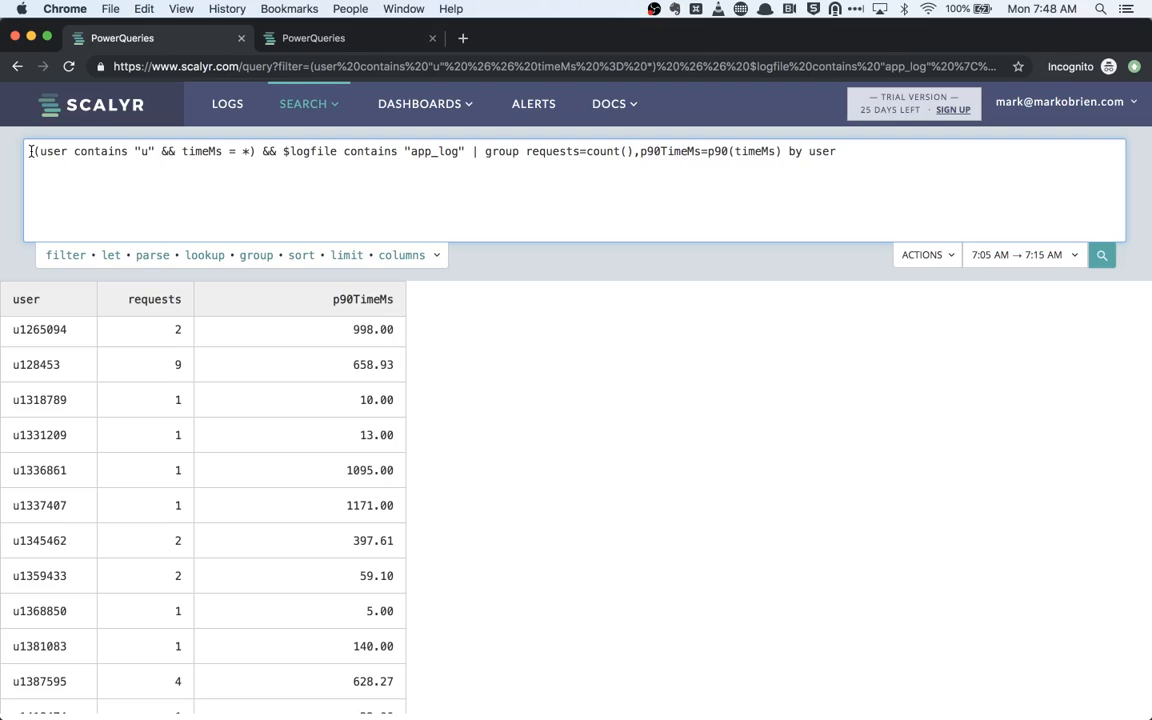
{"action": "key", "text": "Return"}
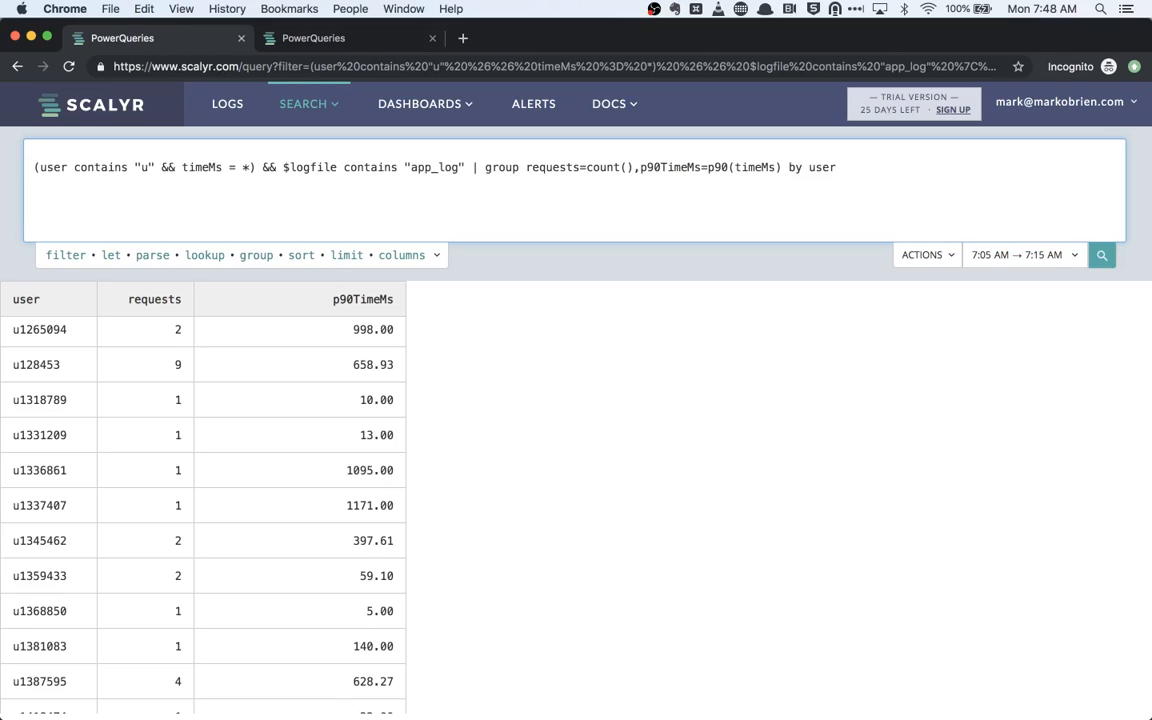
{"action": "type", "text": "| join"}
{"action": "key", "text": "Right"}
{"action": "type", "text": "("}
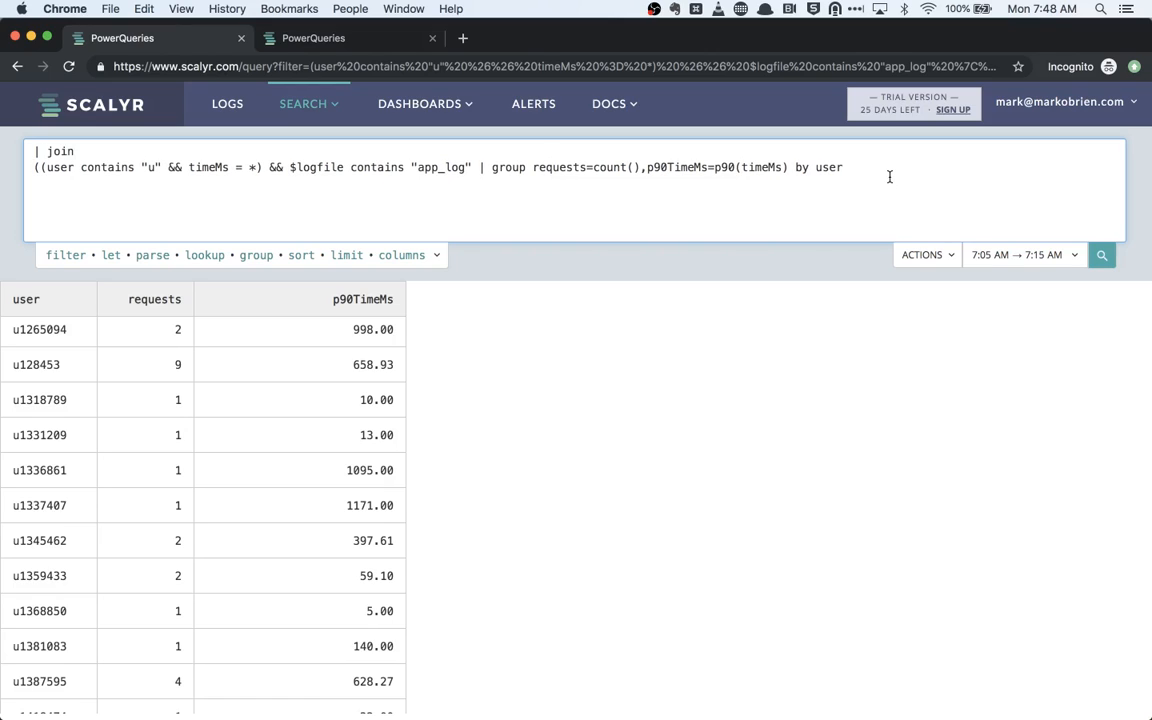
Step: Close the app_log subquery with ")," and add the copied mysql_log query in parentheses on a new line
{"action": "left_click", "coordinate": [889, 176]}
{"action": "type", "text": "),"}
{"action": "key", "text": "Return"}
{"action": "type", "text": "()"}
{"action": "key", "text": "super+v"}
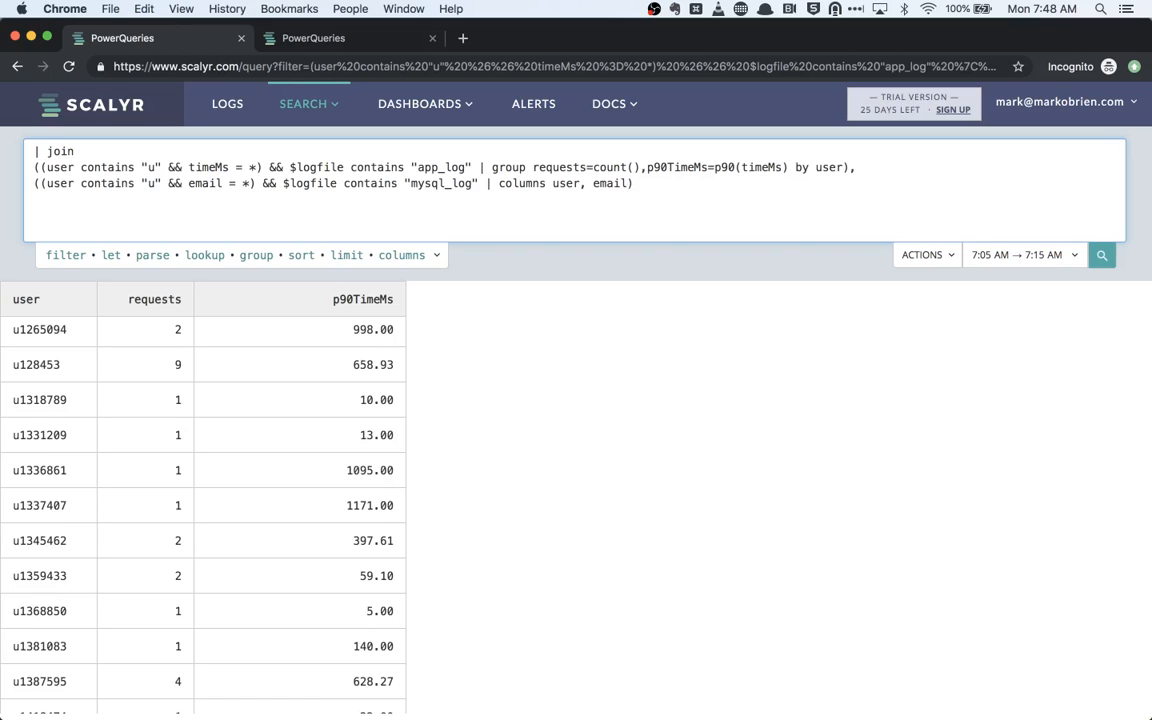
Step: Complete the join with "on user" on its own line and run the joined query
{"action": "key", "text": "End"}
{"action": "key", "text": "Return"}
{"action": "type", "text": "on user"}
{"action": "double_click", "coordinate": [564, 184]}
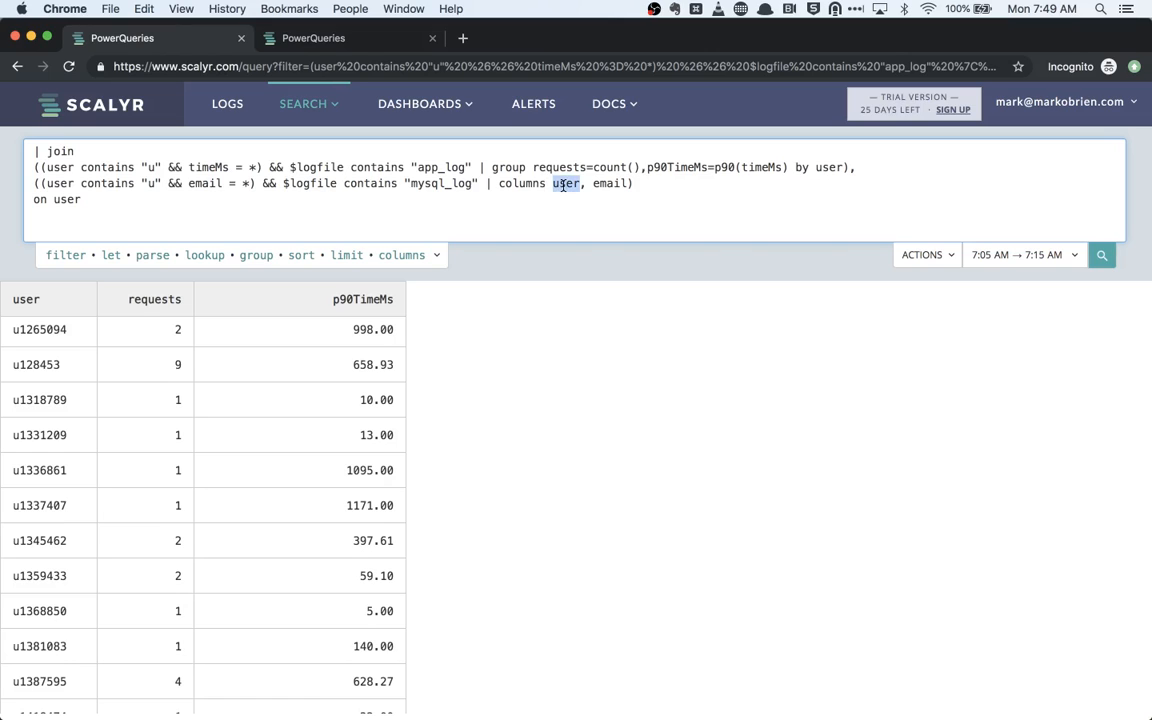
{"action": "left_click", "coordinate": [563, 184]}
{"action": "left_click", "coordinate": [1102, 257]}
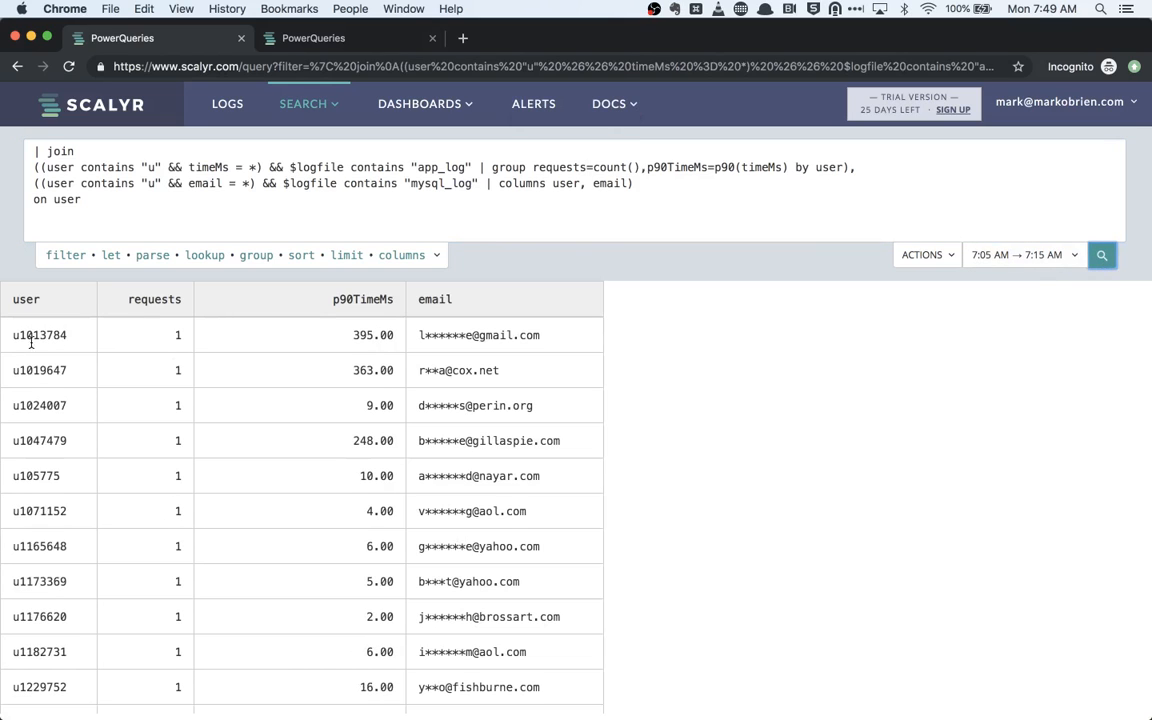
Step: Add the line "| columns email, user, requests, p90TimeMs" below the join and rerun the query
{"action": "left_click", "coordinate": [492, 200]}
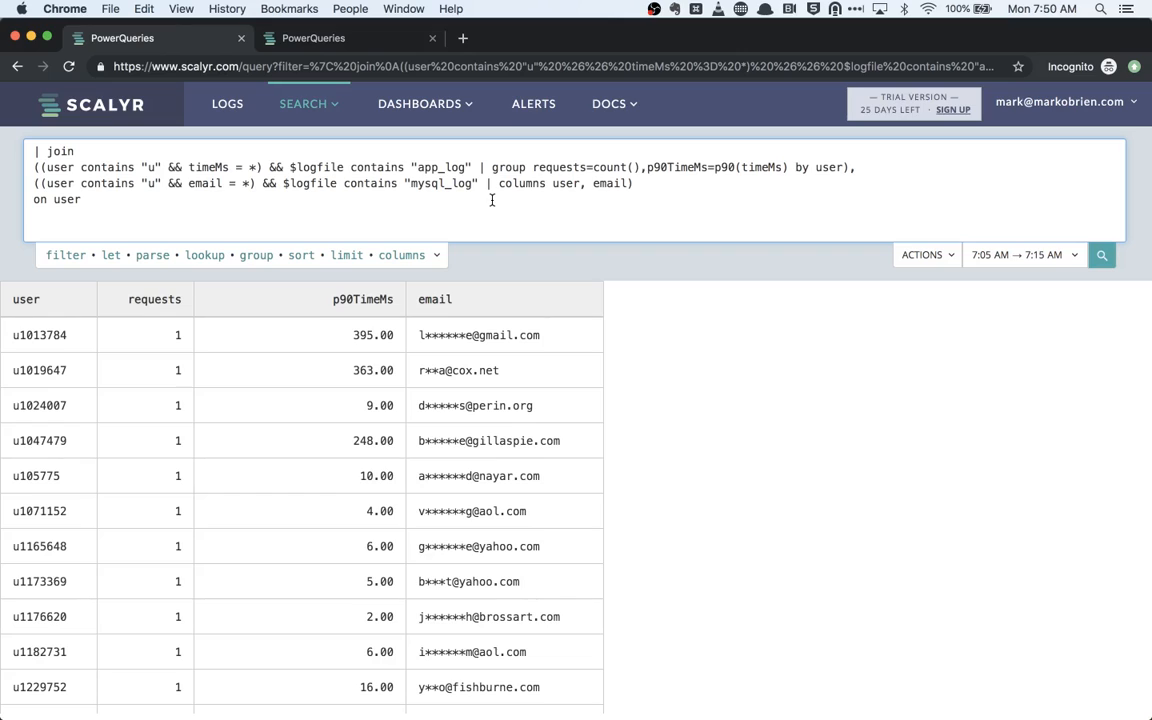
{"action": "key", "text": "Return"}
{"action": "type", "text": "| columns email, user, requests, p90TimeMs"}
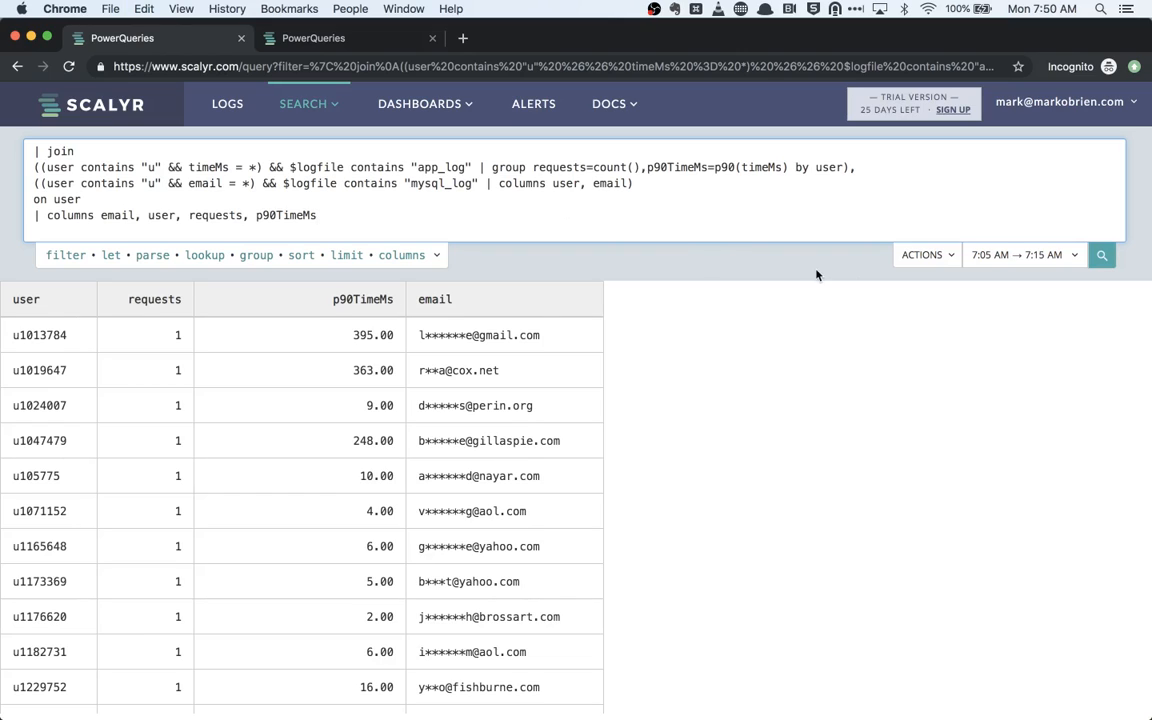
{"action": "left_click", "coordinate": [1104, 256]}
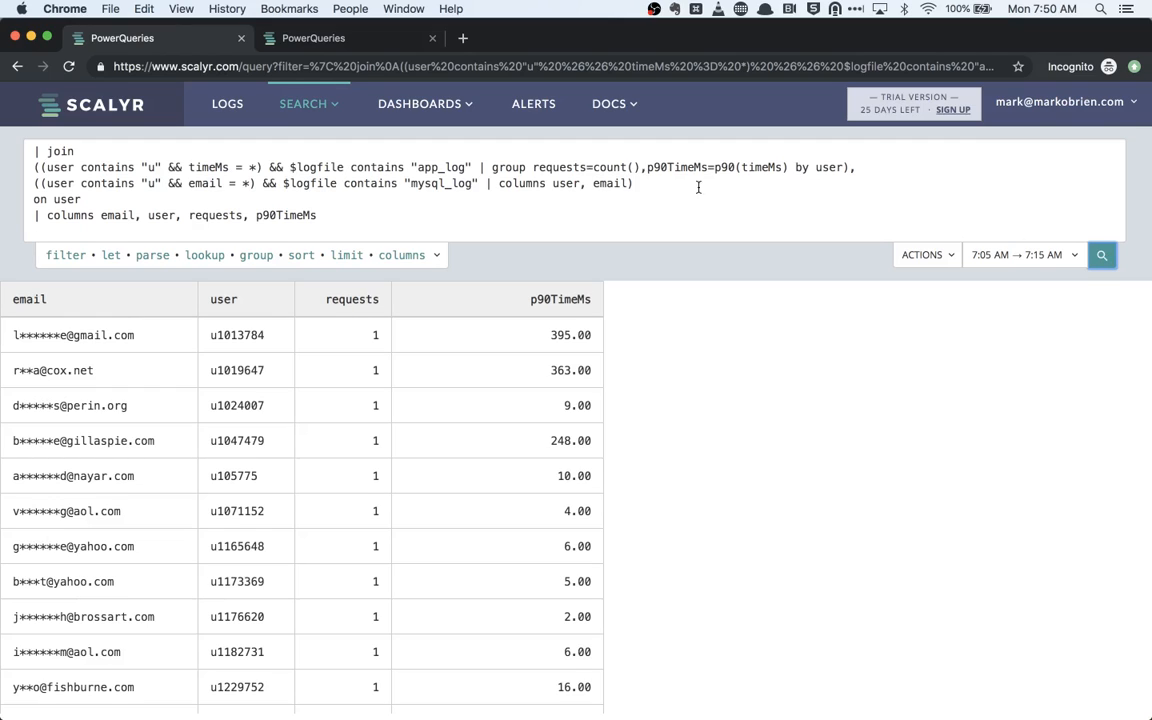
Step: Add a final line "| sort -p90TimeMs" to sort by descending p90 time, and run the query
{"action": "left_click", "coordinate": [324, 216]}
{"action": "key", "text": "Return"}
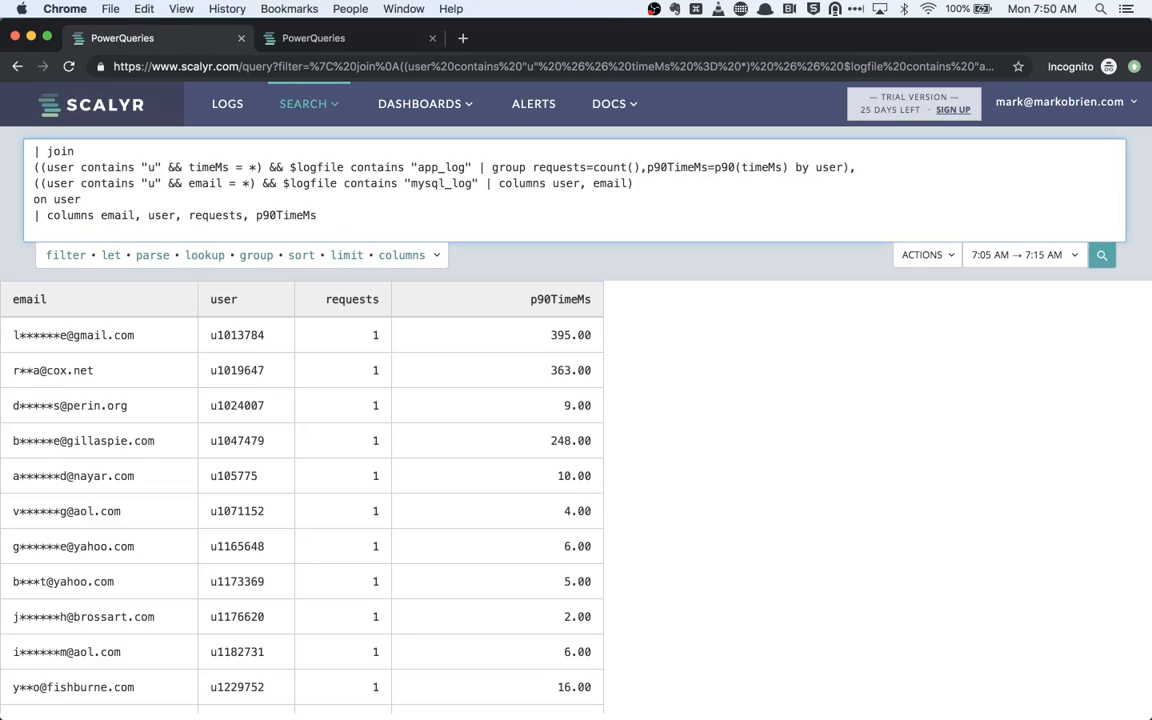
{"action": "type", "text": "s"}
{"action": "key", "text": "BackSpace"}
{"action": "key", "text": "BackSpace"}
{"action": "type", "text": "| so"}
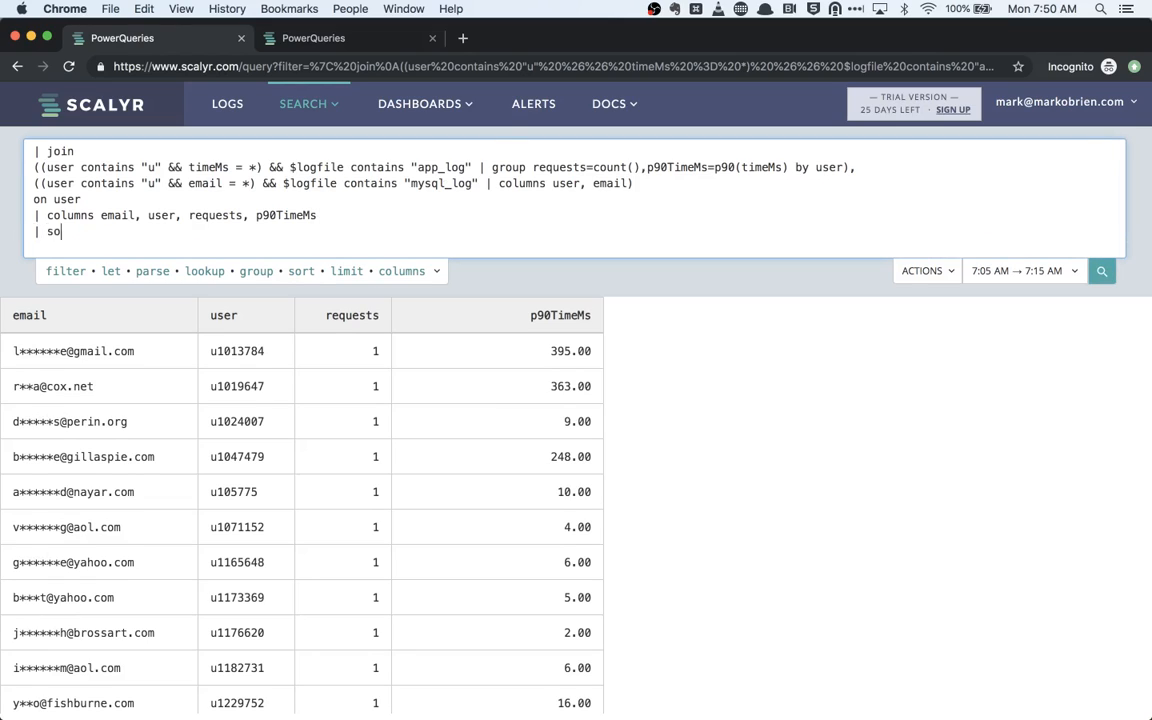
{"action": "type", "text": "rt -p90TimeMs"}
{"action": "key", "text": "Return"}
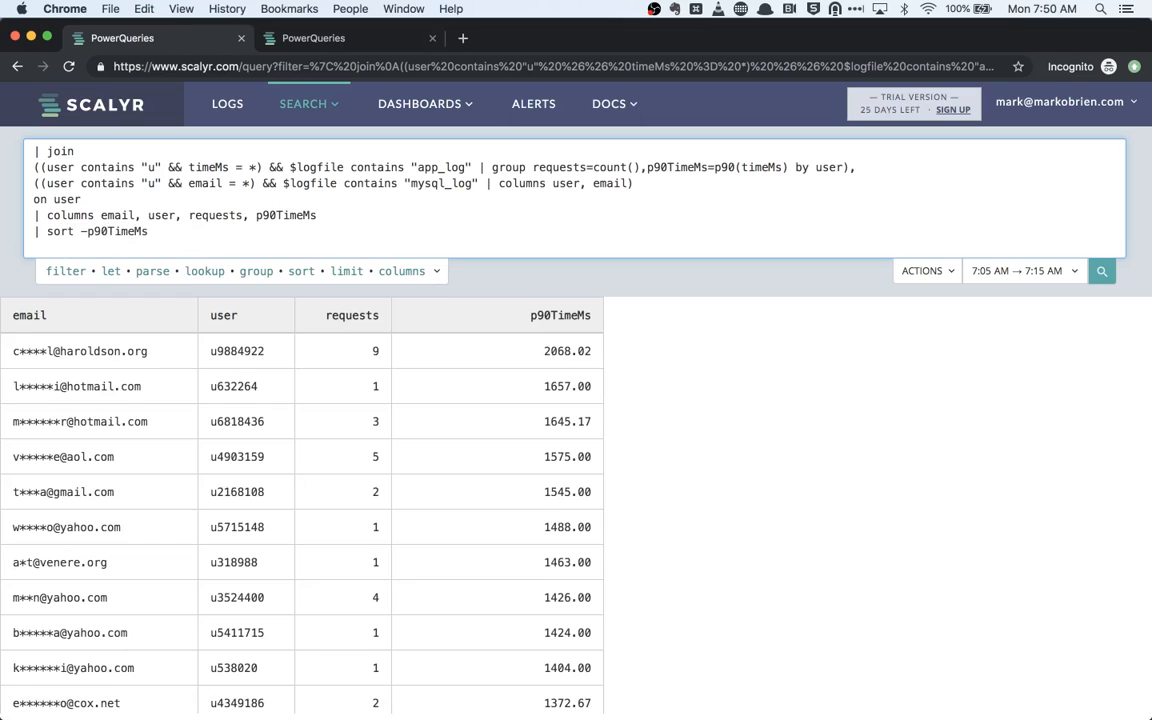